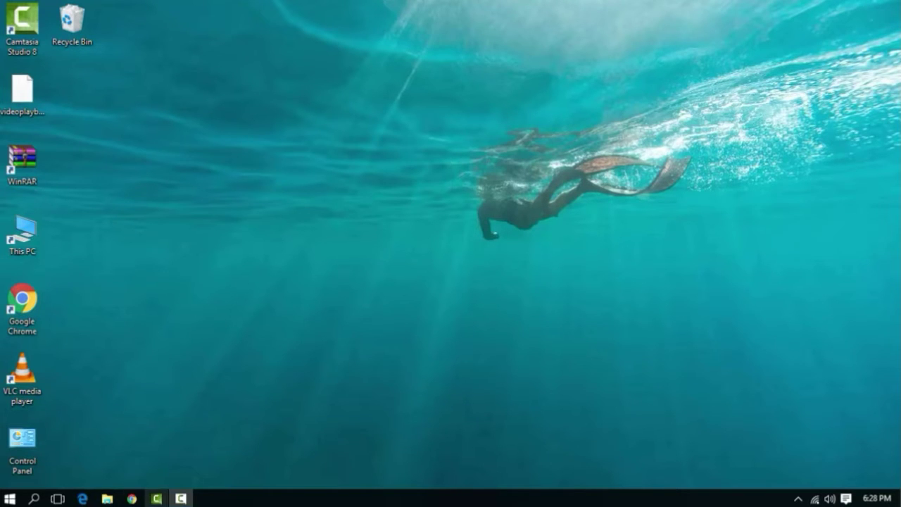
In a new Chrome tab, go to resident.uidai.net.in to load the Aadhaar Kiosk portal.
left_click(130, 498)
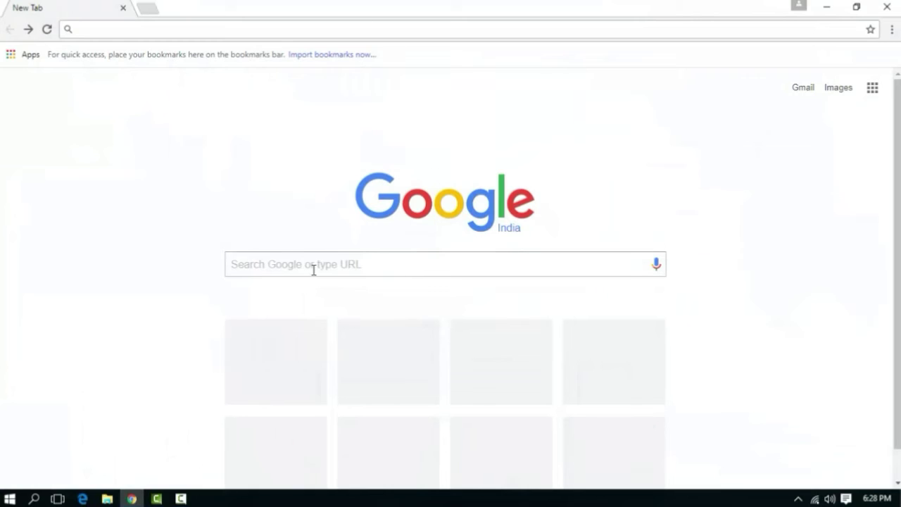
left_click(329, 262)
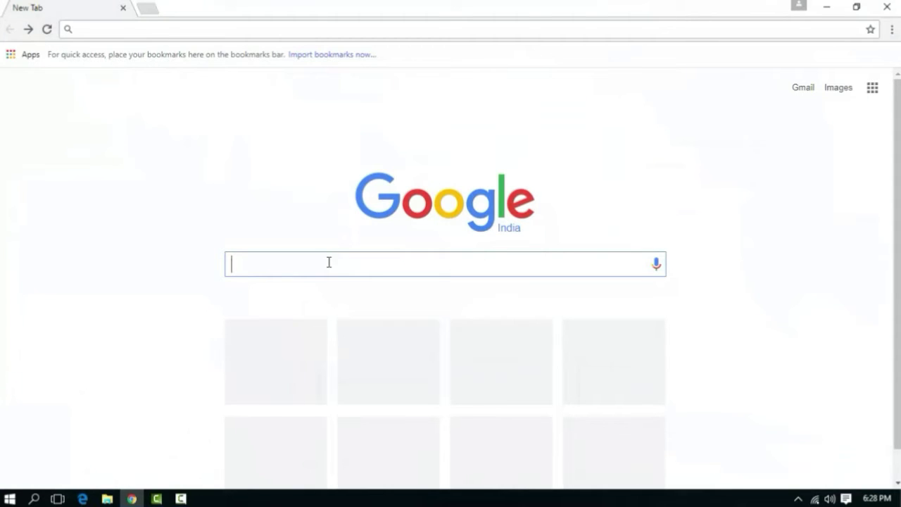
type("reside")
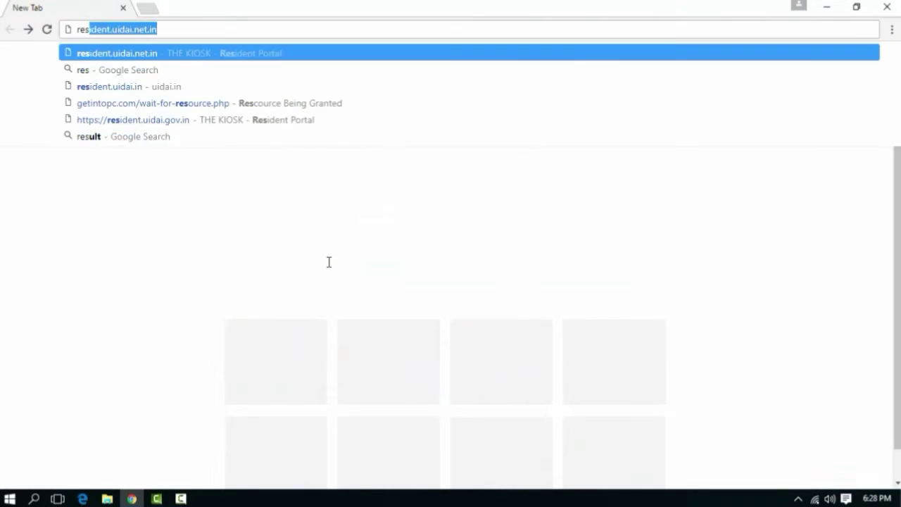
type("nr.")
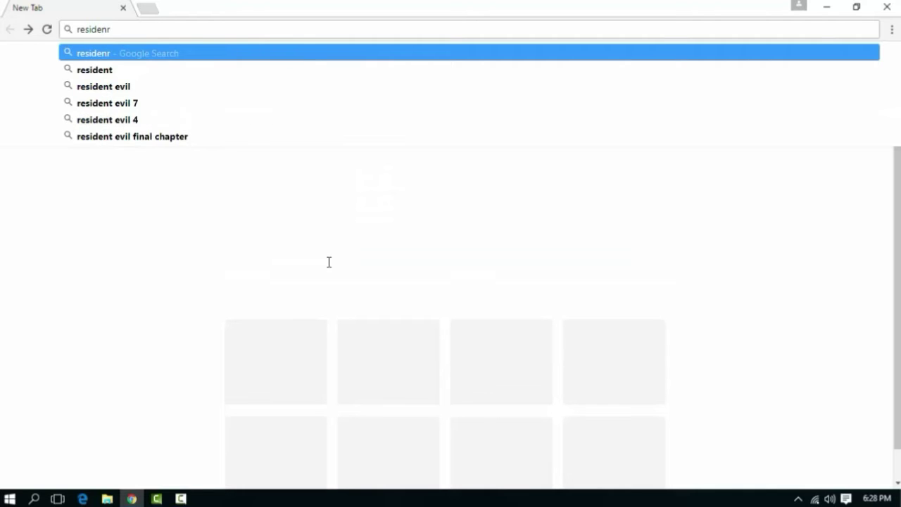
key("BackSpace")
key("BackSpace")
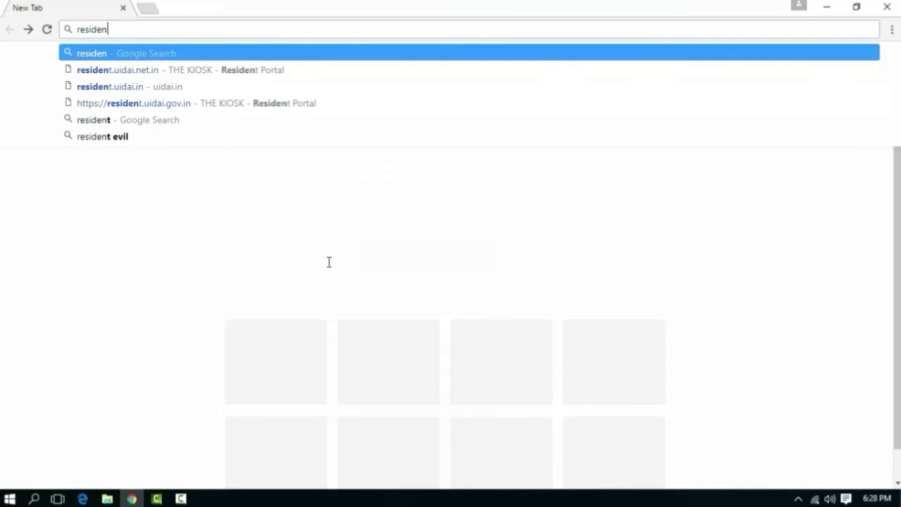
type("ty")
key("BackSpace")
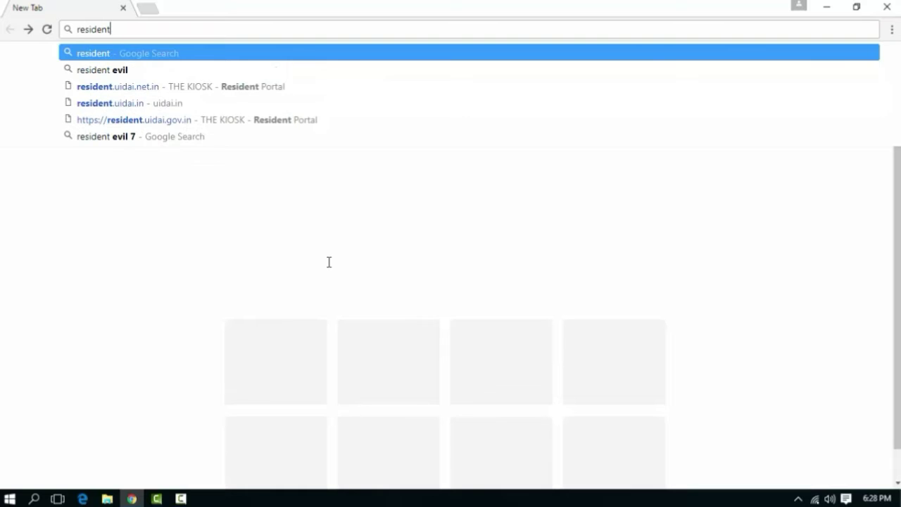
type(".u")
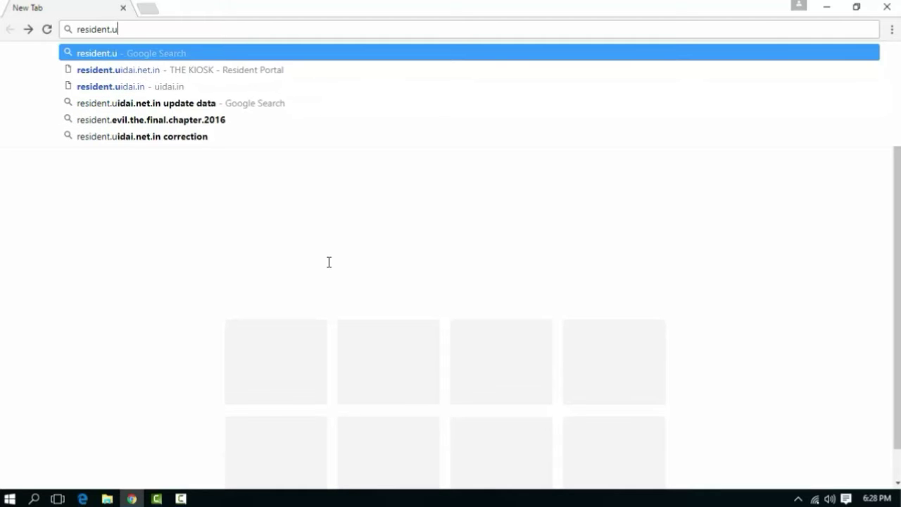
type("idai.")
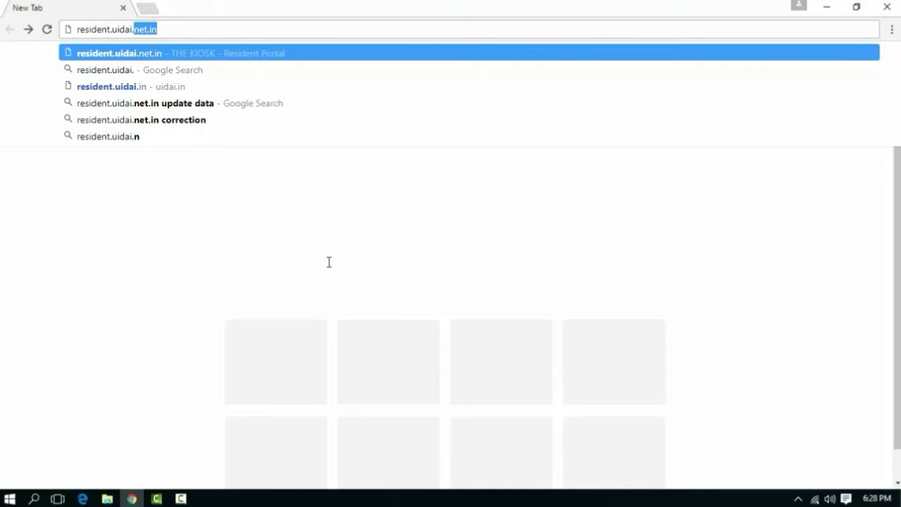
type("net")
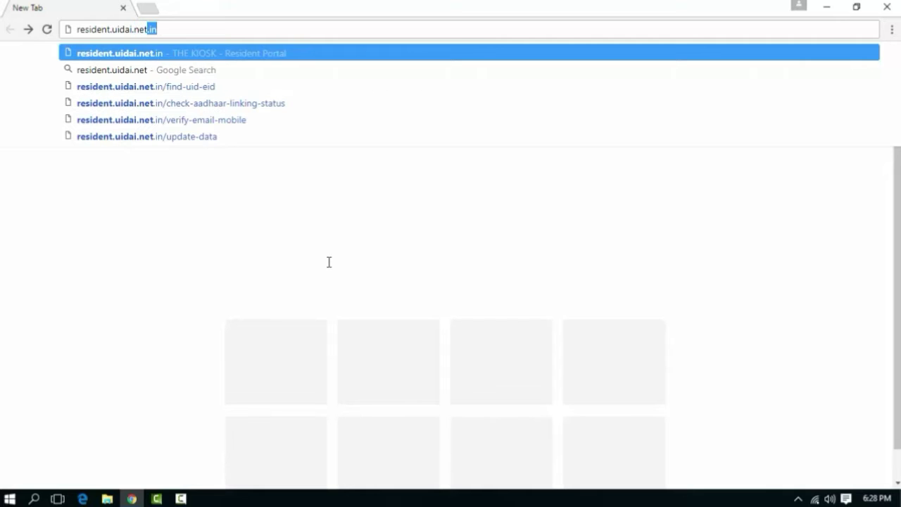
type(".in")
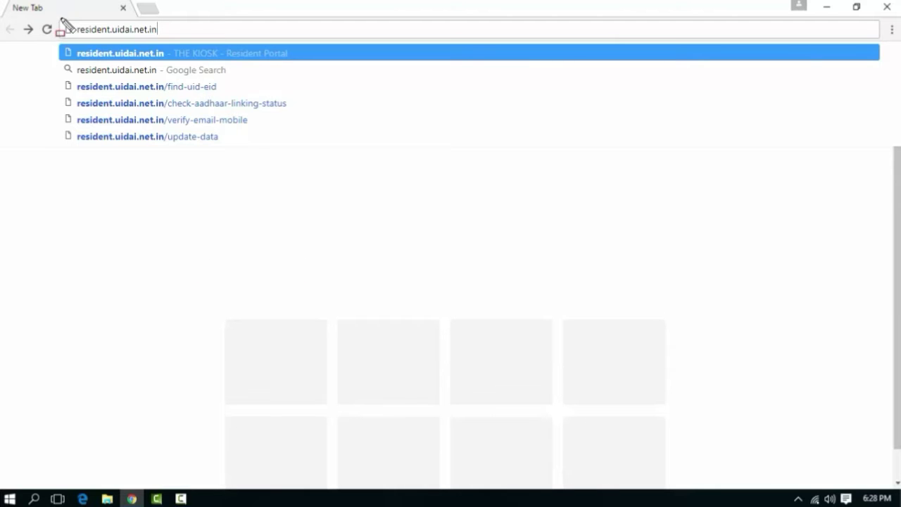
left_click_drag(62, 23, 170, 45)
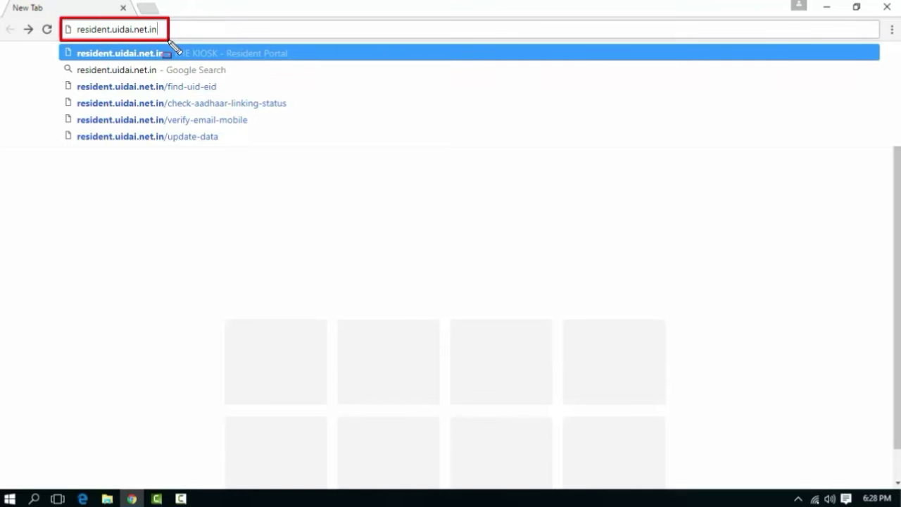
key("Escape")
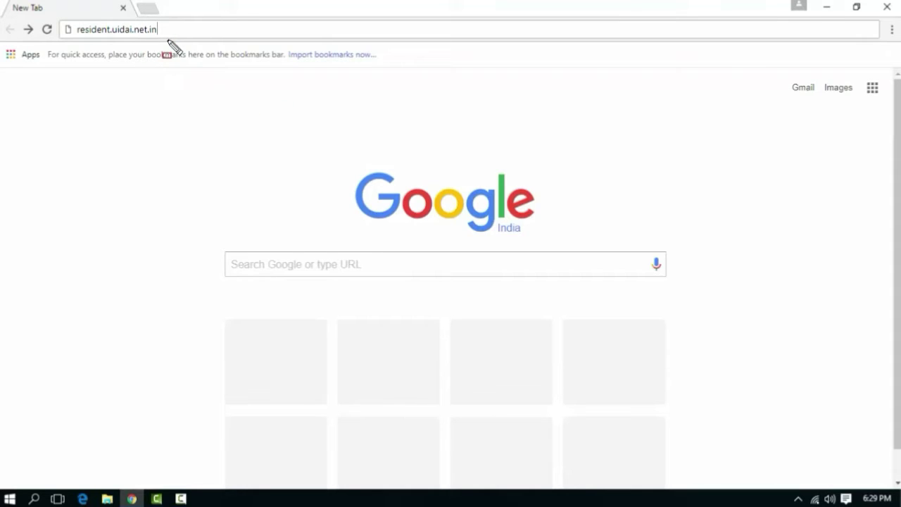
key("Return")
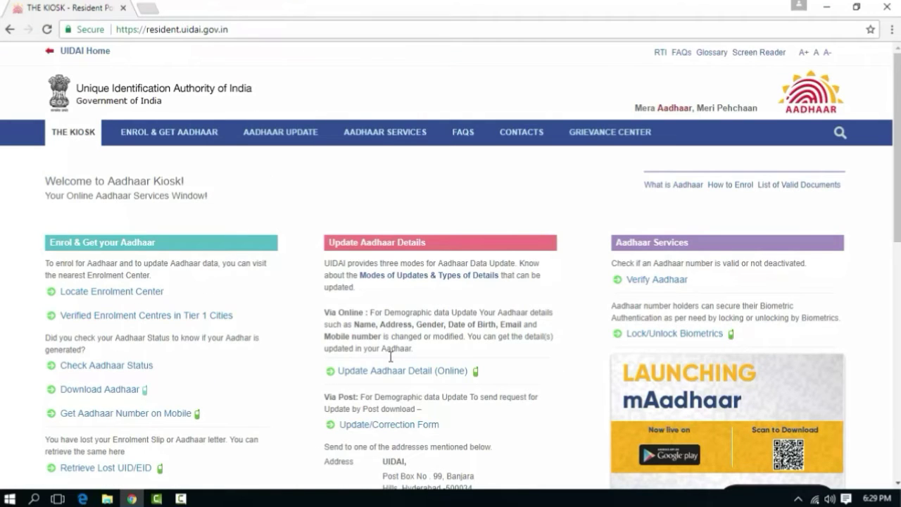
Open the Retrieve Lost UID/EID link from the Kiosk home page.
scroll(349, 275, "down", 3)
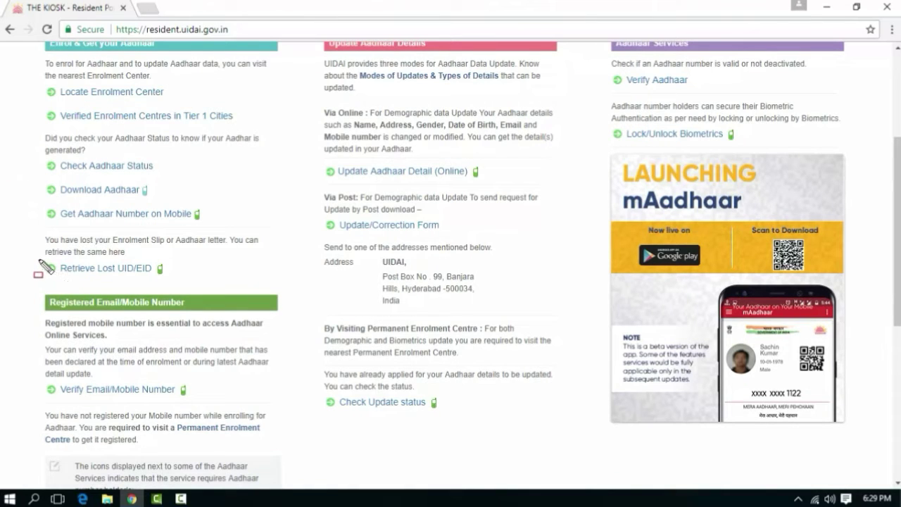
mouse_move(40, 259)
left_mouse_down()
mouse_move(66, 276)
mouse_move(192, 282)
mouse_move(181, 283)
left_mouse_up()
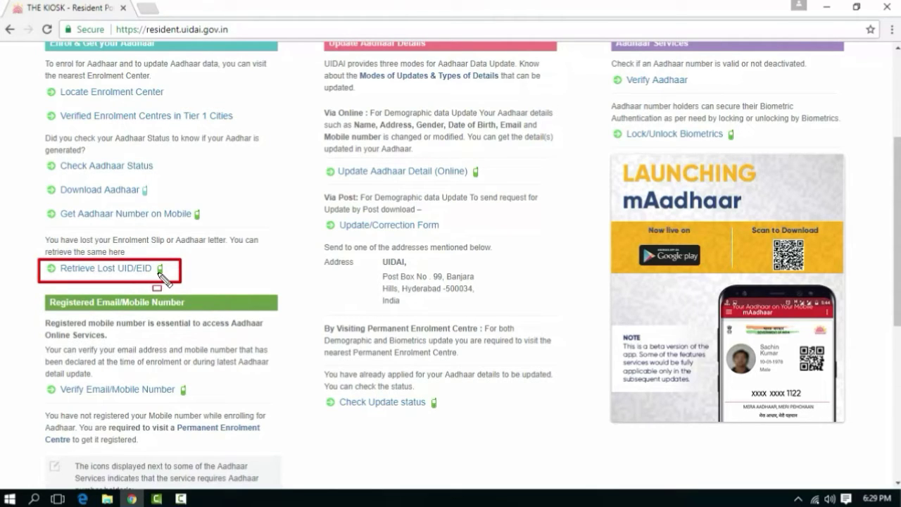
left_click(133, 273)
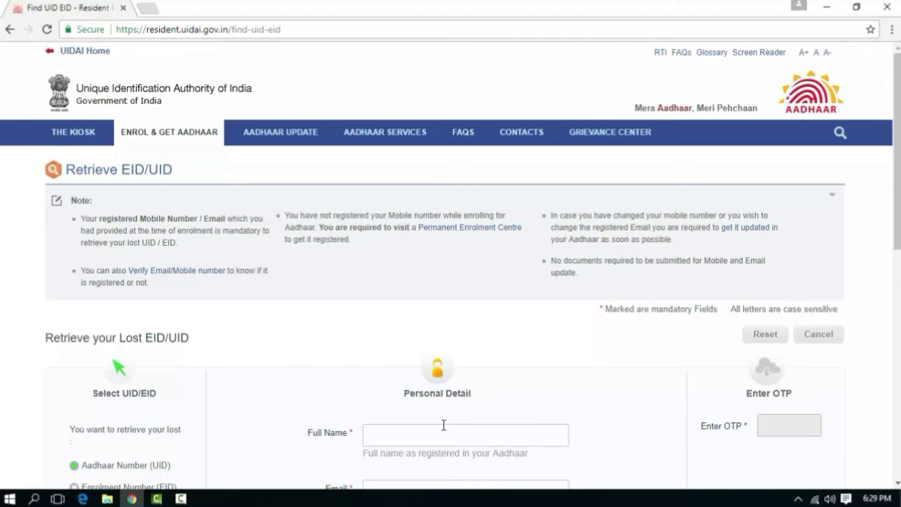
Bring the empty Full Name, Email and Mobile fields into view, with Aadhaar Number (UID) selected.
scroll(506, 354, "down", 2)
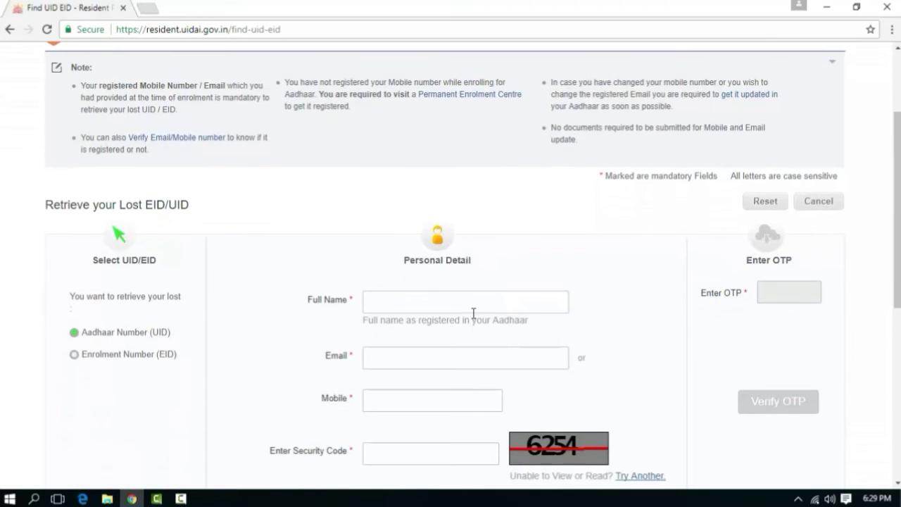
left_click(444, 298)
scroll(445, 299, "down", 1)
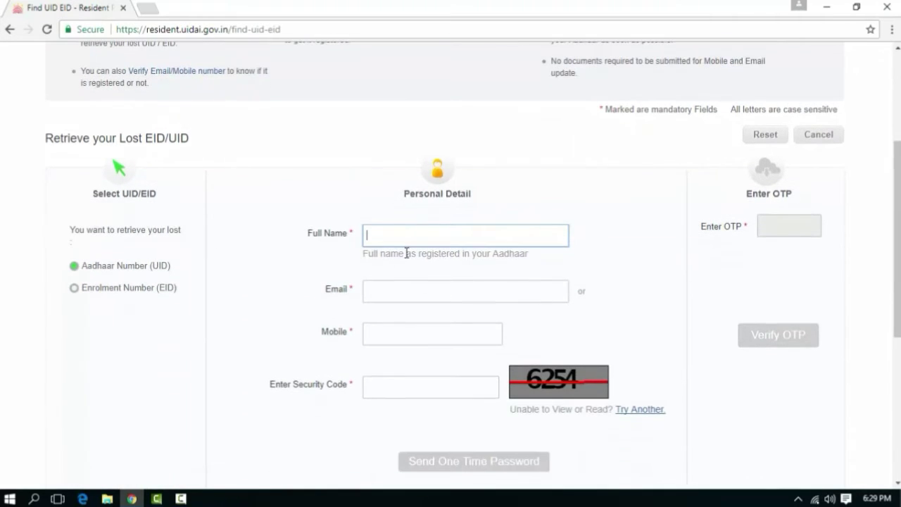
left_click(398, 290)
left_click(398, 335)
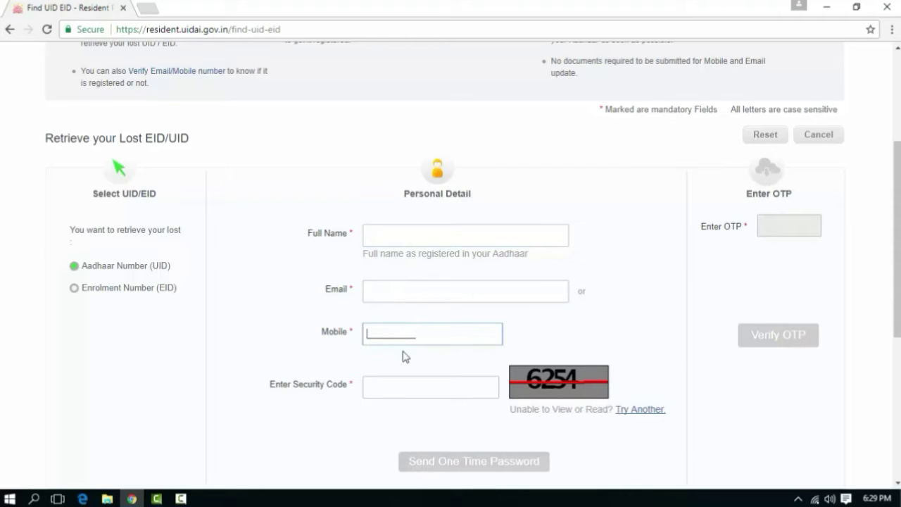
scroll(489, 362, "down", 1)
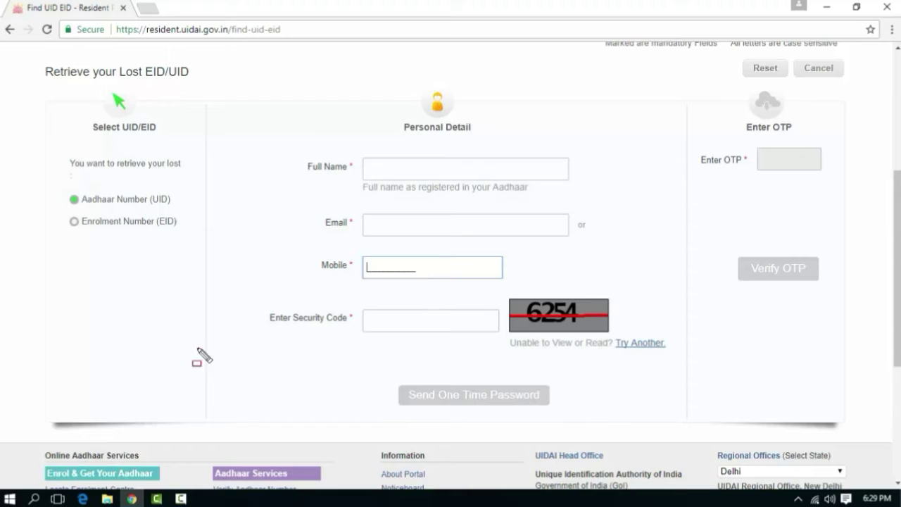
mouse_move(499, 290)
left_mouse_down()
mouse_move(539, 322)
mouse_move(664, 360)
mouse_move(668, 345)
mouse_move(639, 329)
mouse_move(622, 339)
left_mouse_up()
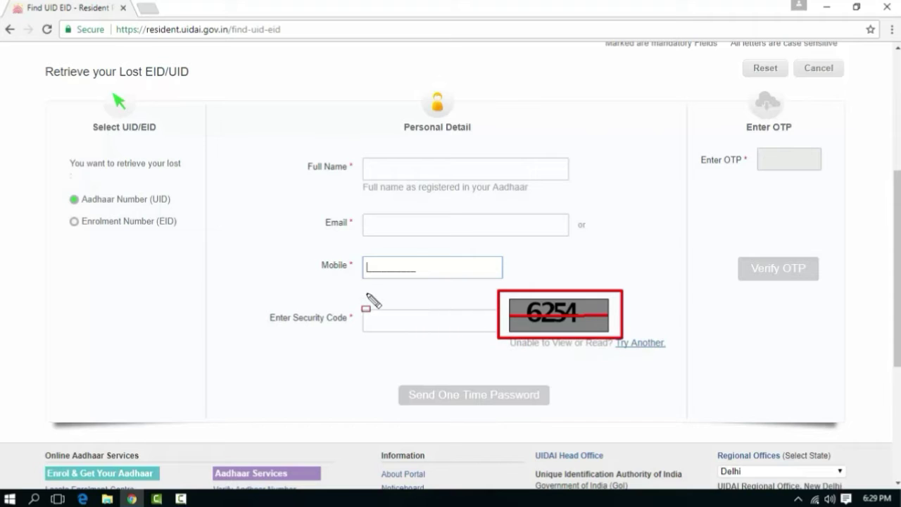
mouse_move(358, 292)
left_mouse_down()
mouse_move(494, 359)
mouse_move(497, 346)
left_mouse_up()
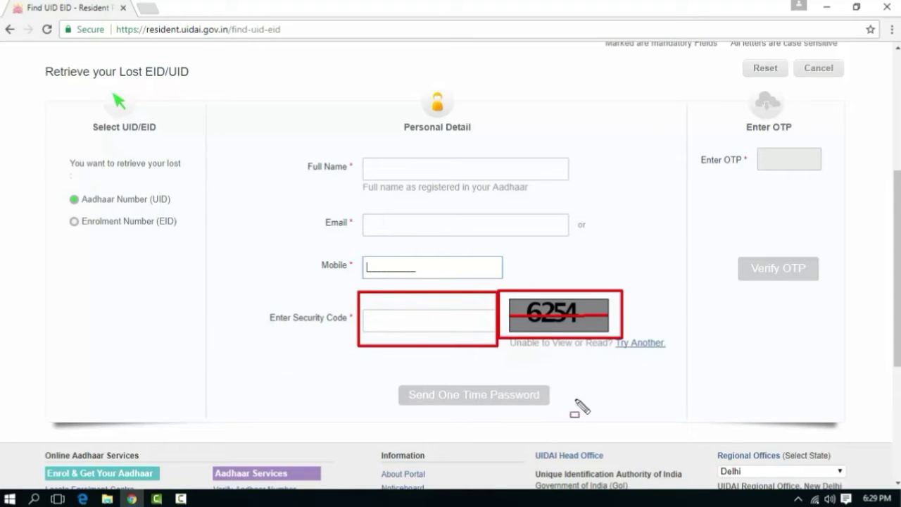
mouse_move(361, 307)
left_mouse_down()
mouse_move(455, 345)
mouse_move(501, 336)
left_mouse_up()
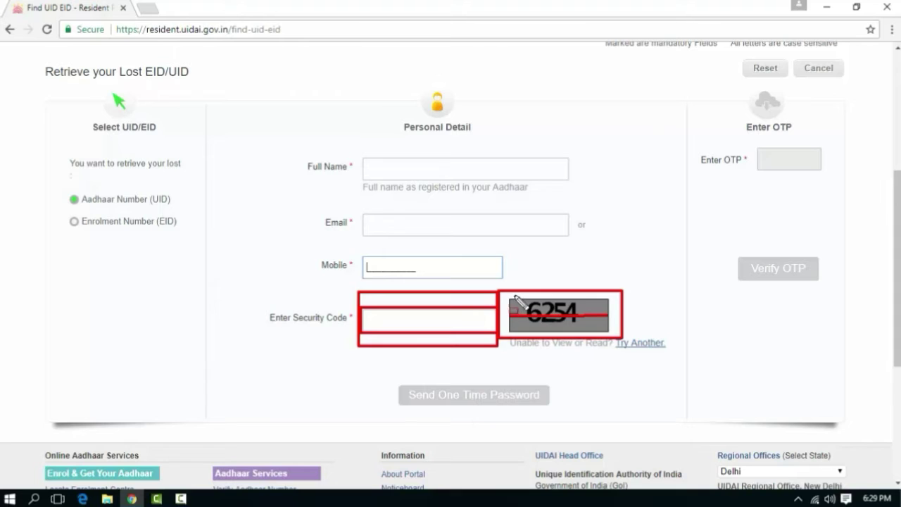
mouse_move(512, 294)
left_mouse_down()
mouse_move(589, 354)
mouse_move(597, 333)
left_mouse_up()
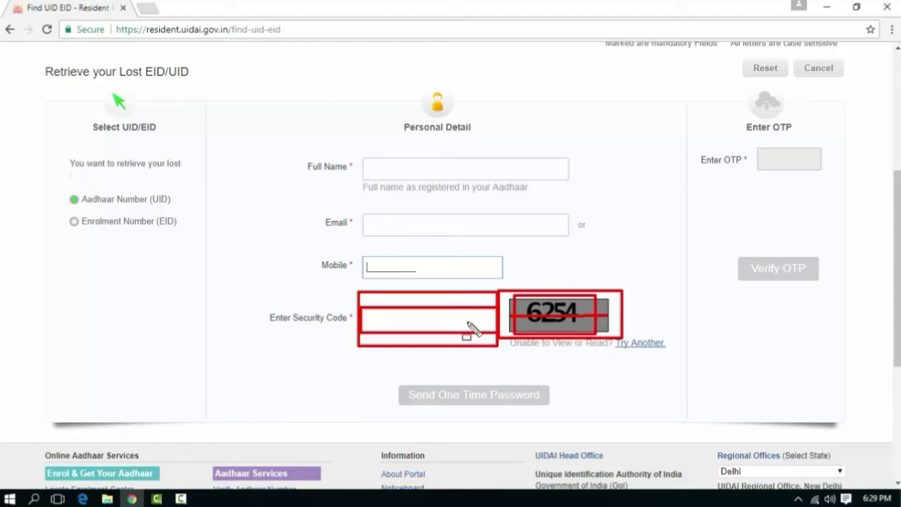
left_click_drag(390, 370, 561, 416)
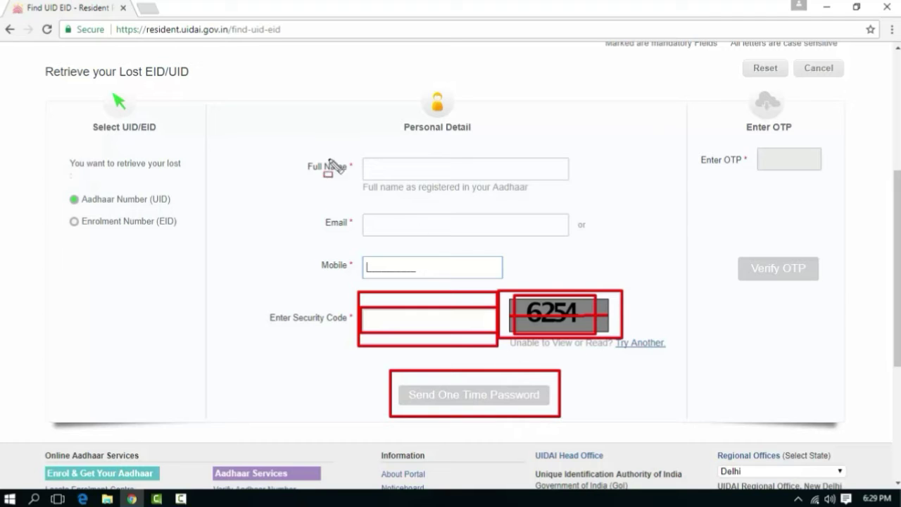
mouse_move(296, 136)
left_mouse_down()
mouse_move(487, 209)
mouse_move(600, 196)
left_mouse_up()
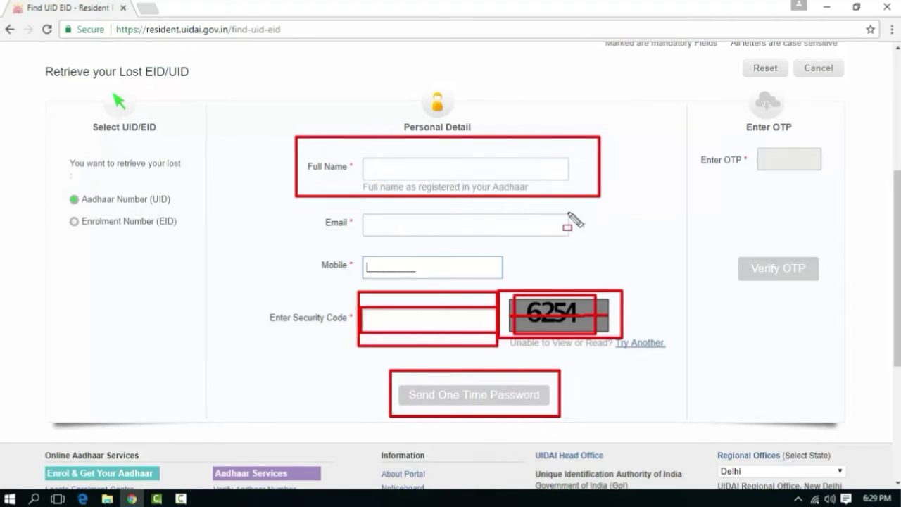
mouse_move(303, 204)
left_mouse_down()
mouse_move(556, 243)
mouse_move(614, 242)
left_mouse_up()
mouse_move(315, 246)
left_mouse_down()
mouse_move(365, 267)
mouse_move(529, 290)
mouse_move(524, 302)
mouse_move(510, 295)
mouse_move(513, 282)
left_mouse_up()
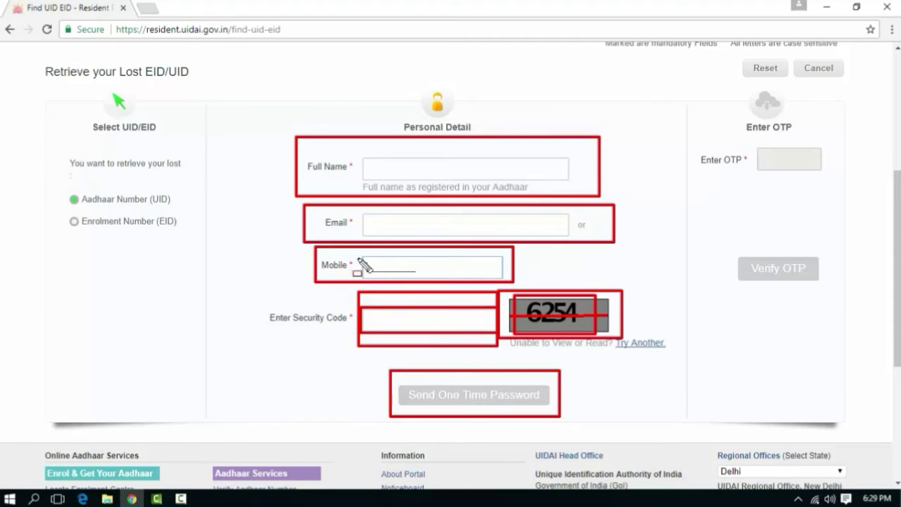
mouse_move(366, 261)
left_mouse_down()
mouse_move(467, 285)
mouse_move(508, 276)
left_mouse_up()
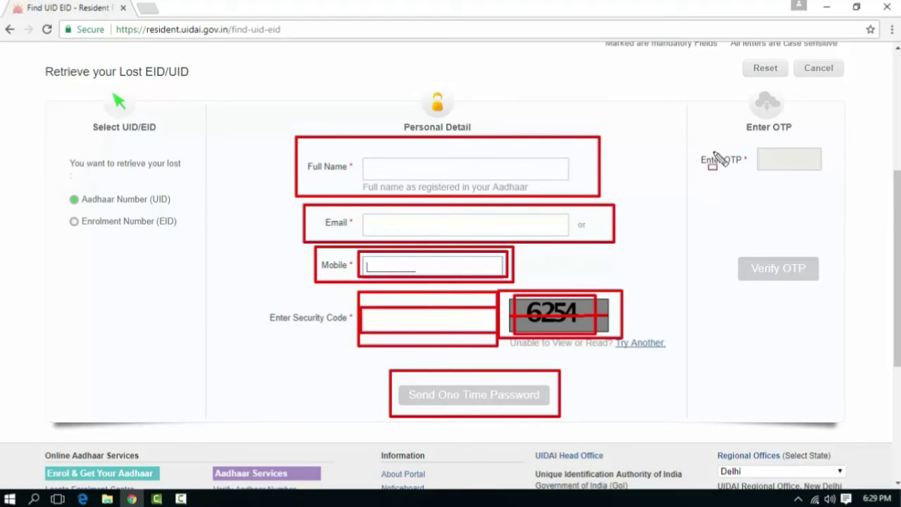
mouse_move(694, 138)
left_mouse_down()
mouse_move(793, 184)
mouse_move(841, 183)
left_mouse_up()
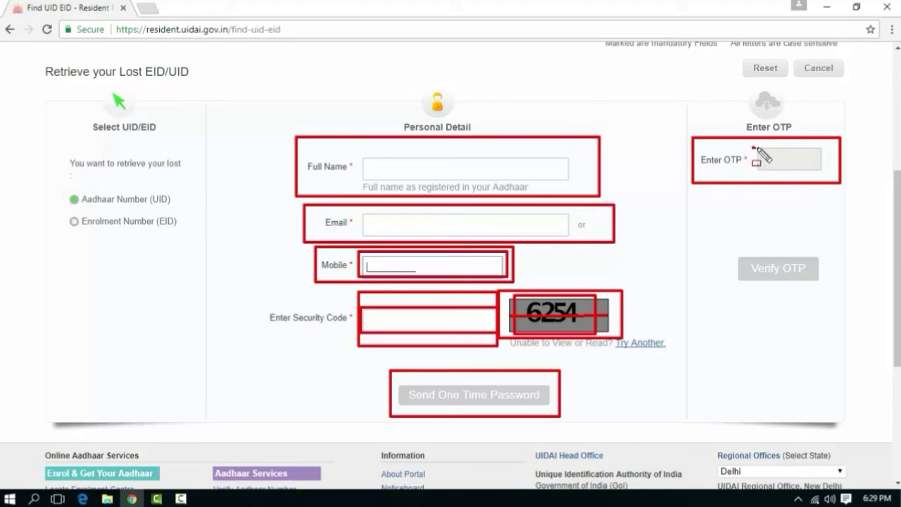
mouse_move(752, 147)
left_mouse_down()
mouse_move(790, 167)
mouse_move(823, 167)
left_mouse_up()
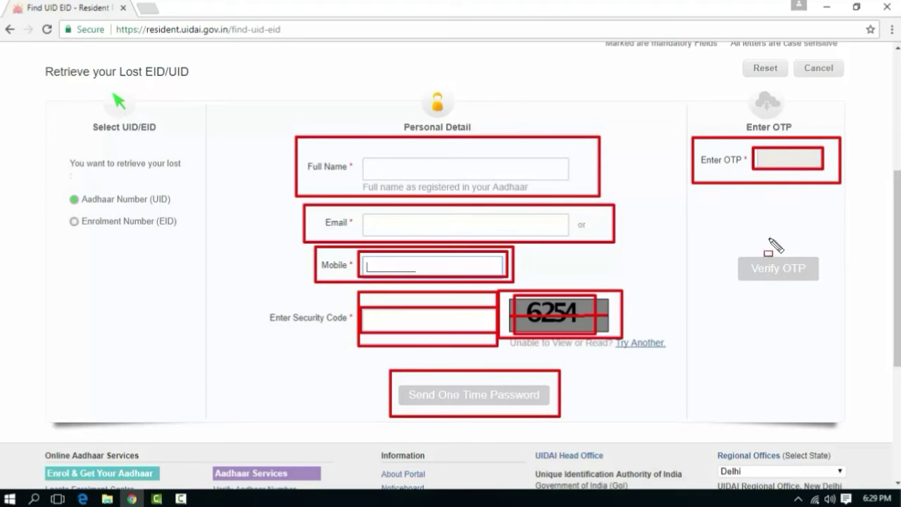
left_click_drag(729, 243, 831, 288)
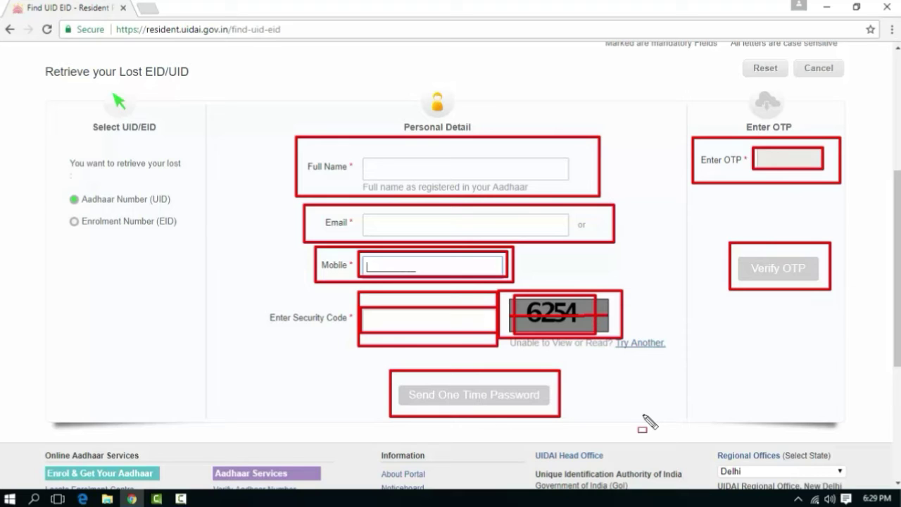
key("Escape")
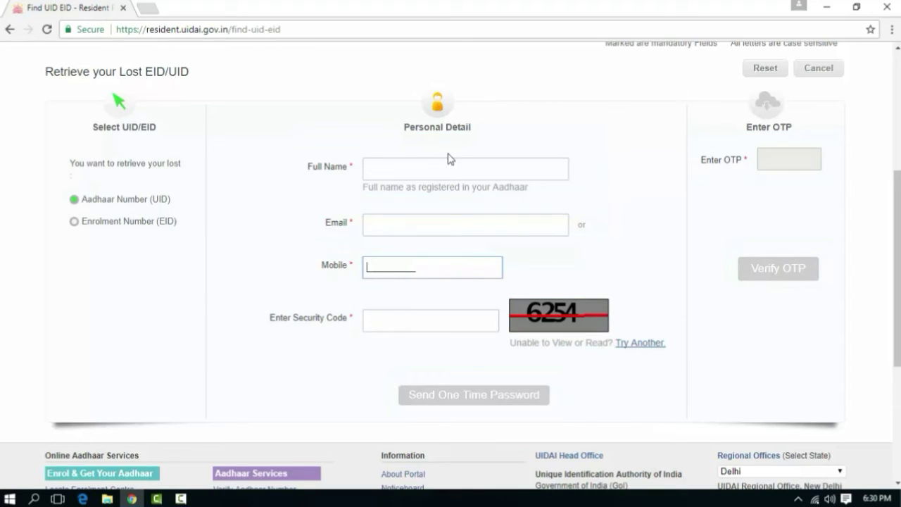
Enter the resident's full name, the registered mobile number and the displayed security code.
left_click(450, 168)
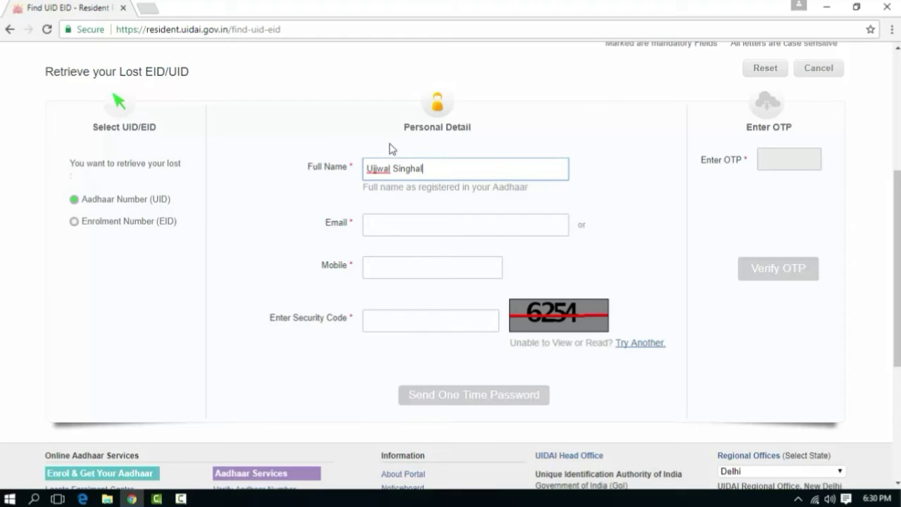
left_click(387, 258)
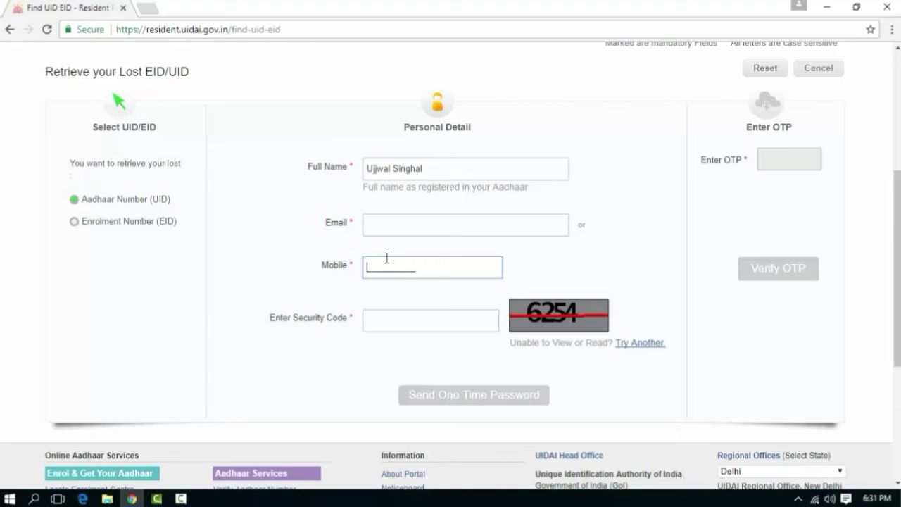
type("941")
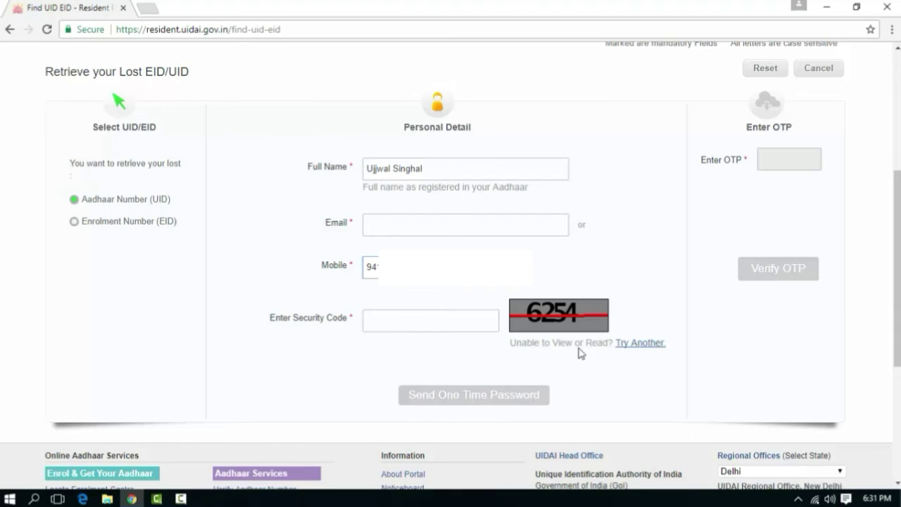
left_click(382, 324)
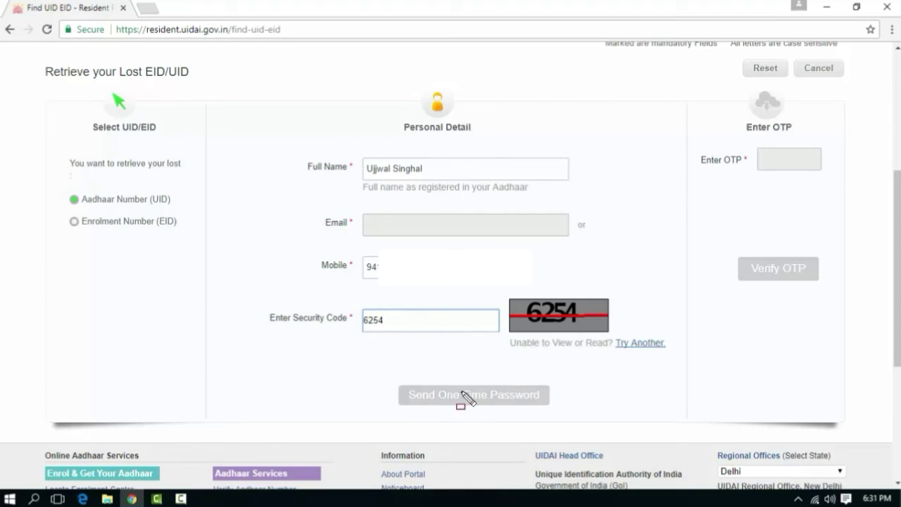
mouse_move(382, 367)
left_mouse_down()
mouse_move(498, 409)
mouse_move(568, 421)
left_mouse_up()
Request a one-time password and confirm the 'OTP sent to your Registered Mobile Number' message.
left_click(496, 399)
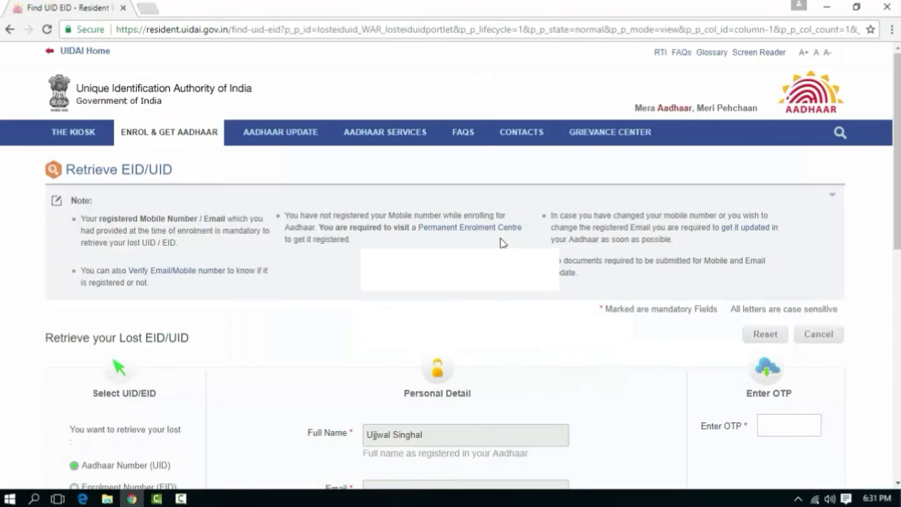
scroll(500, 243, "down", 1)
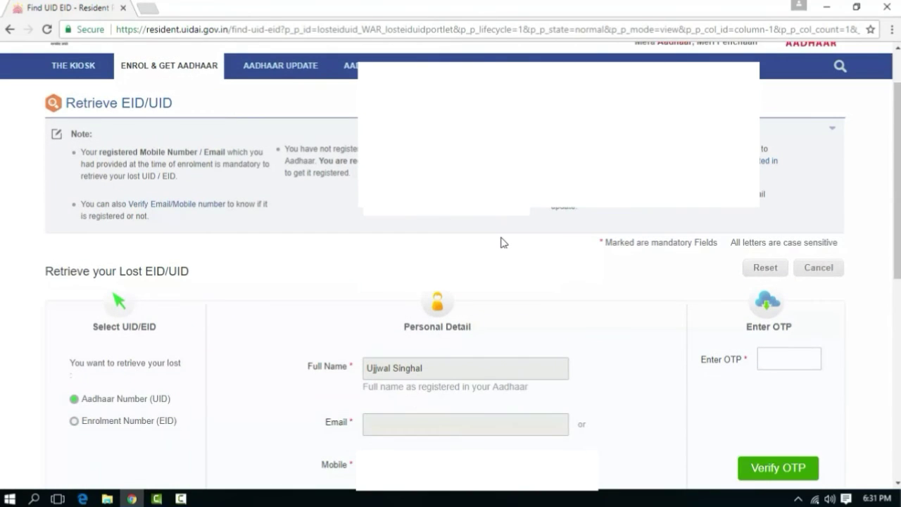
scroll(501, 242, "down", 4)
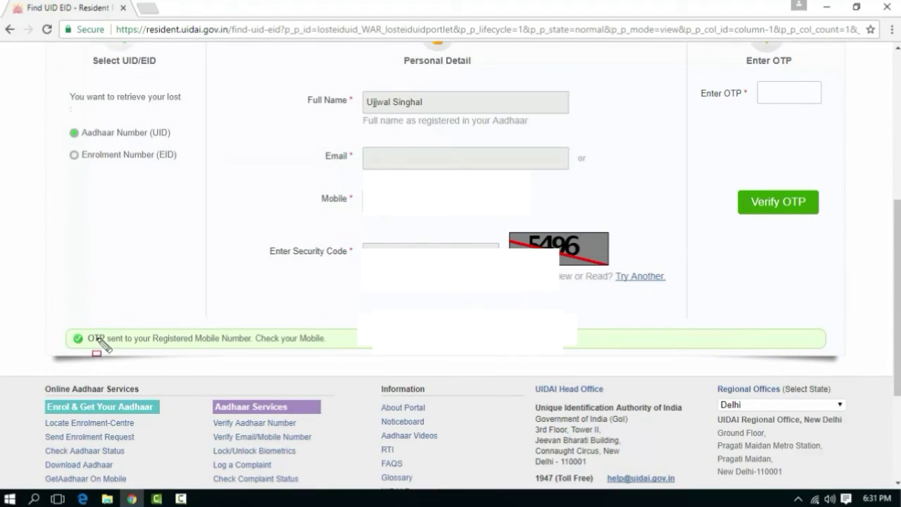
mouse_move(55, 322)
left_mouse_down()
mouse_move(154, 361)
mouse_move(236, 373)
mouse_move(345, 354)
left_mouse_up()
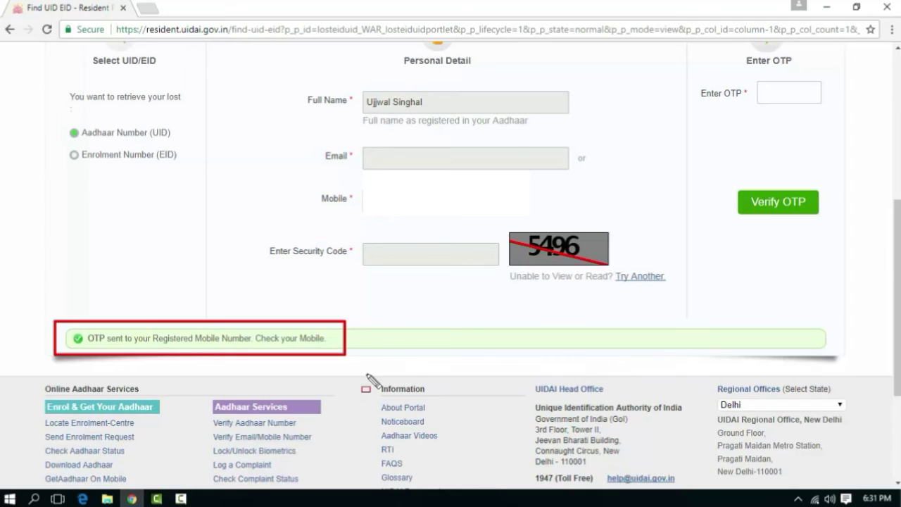
Enter the received one-time password in the Enter OTP box and submit it with Verify OTP.
key("Escape")
left_click(780, 88)
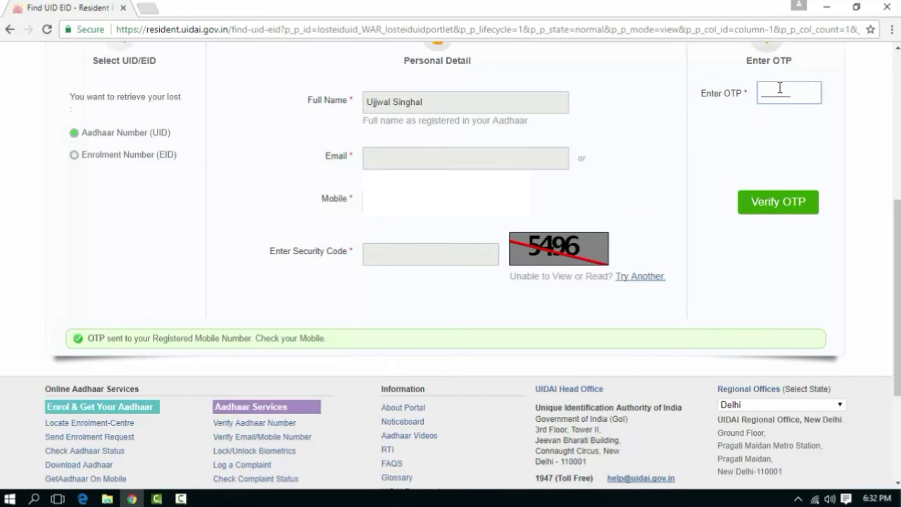
left_click(781, 206)
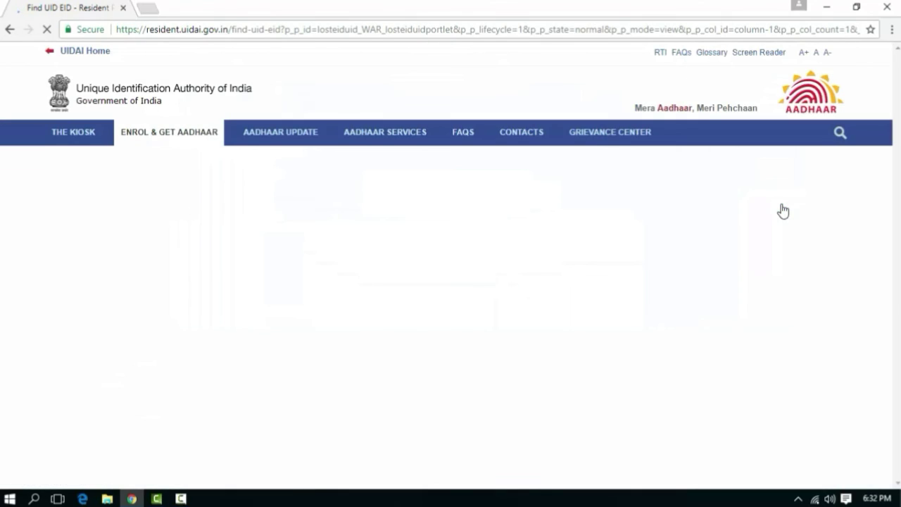
Review the Congratulation message and the Download Aadhaar, Update Data and Aadhaar Services options.
scroll(182, 173, "down", 1)
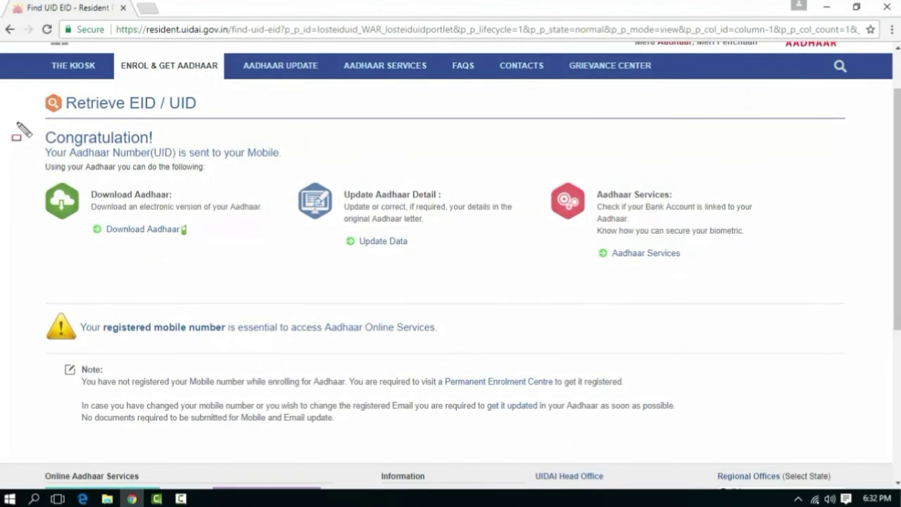
mouse_move(29, 126)
left_mouse_down()
mouse_move(96, 154)
mouse_move(219, 176)
mouse_move(302, 165)
left_mouse_up()
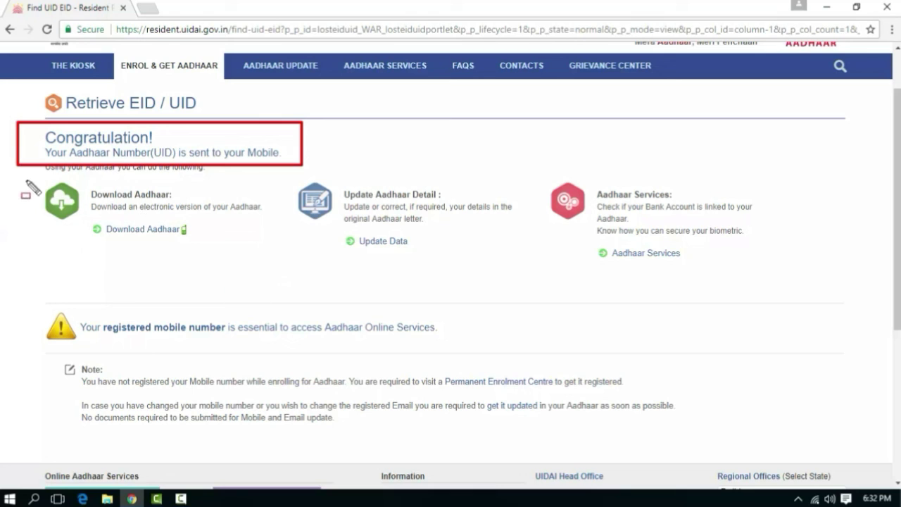
mouse_move(8, 173)
left_mouse_down()
mouse_move(209, 254)
mouse_move(280, 255)
mouse_move(268, 254)
left_mouse_up()
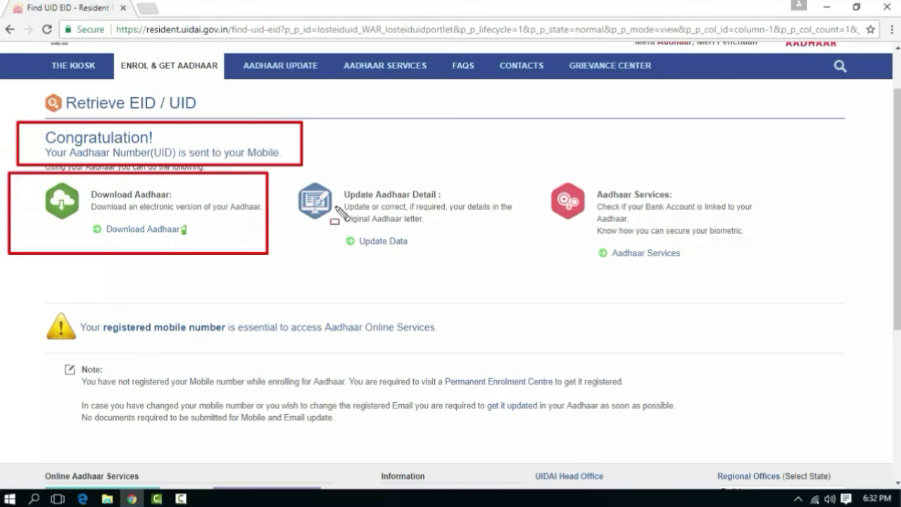
mouse_move(274, 169)
left_mouse_down()
mouse_move(394, 219)
mouse_move(538, 258)
left_mouse_up()
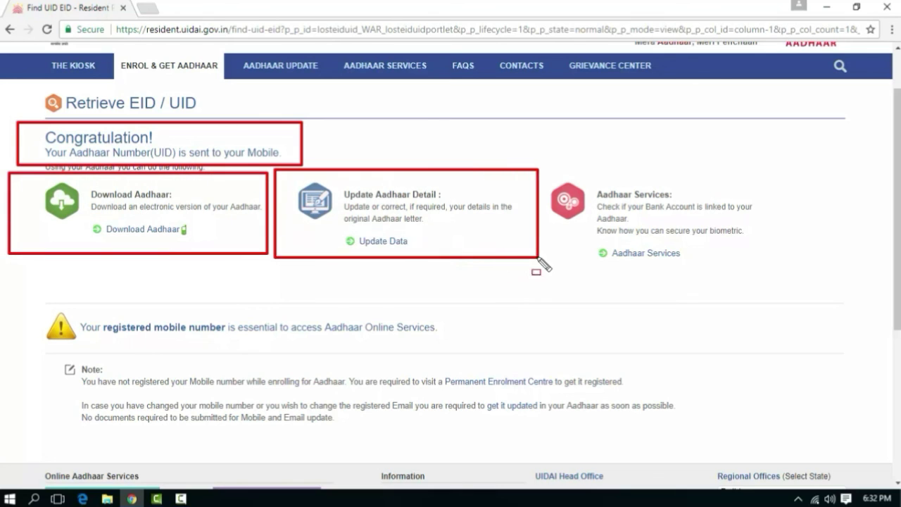
mouse_move(547, 174)
left_mouse_down()
mouse_move(563, 190)
mouse_move(795, 268)
left_mouse_up()
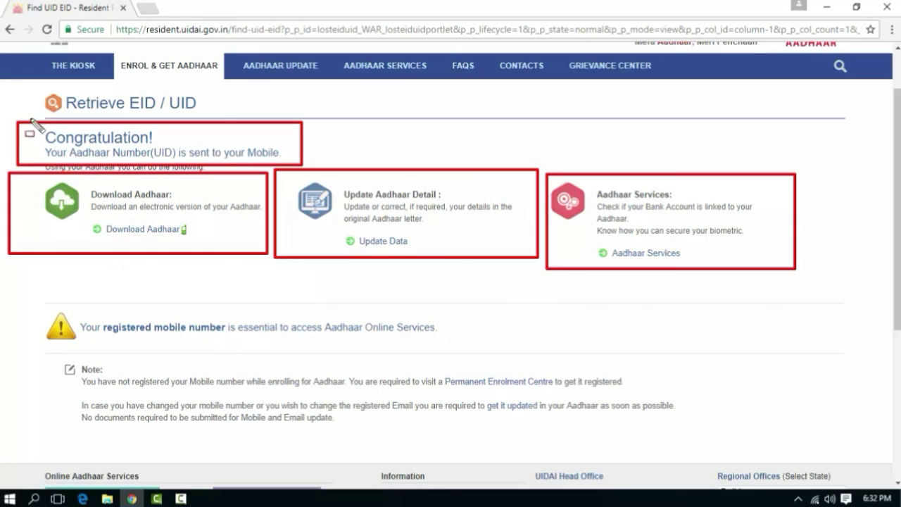
mouse_move(21, 125)
left_mouse_down()
mouse_move(96, 146)
mouse_move(165, 147)
left_mouse_up()
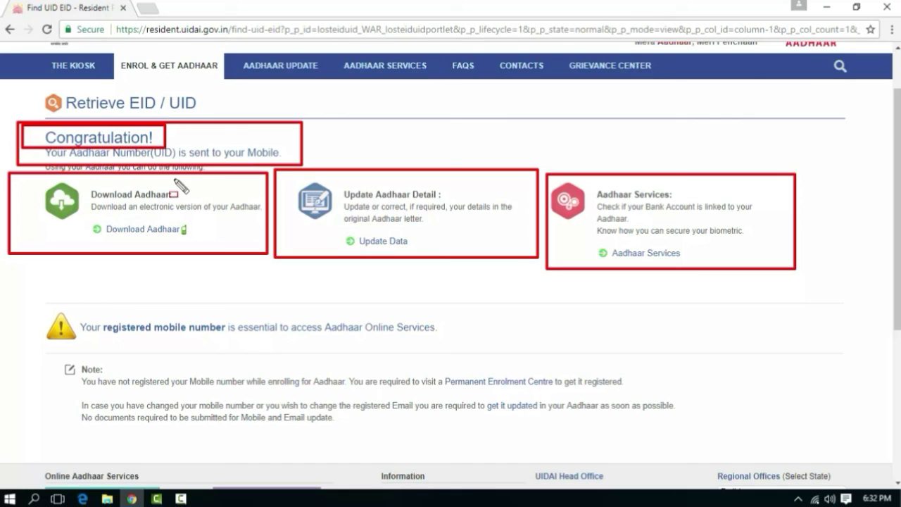